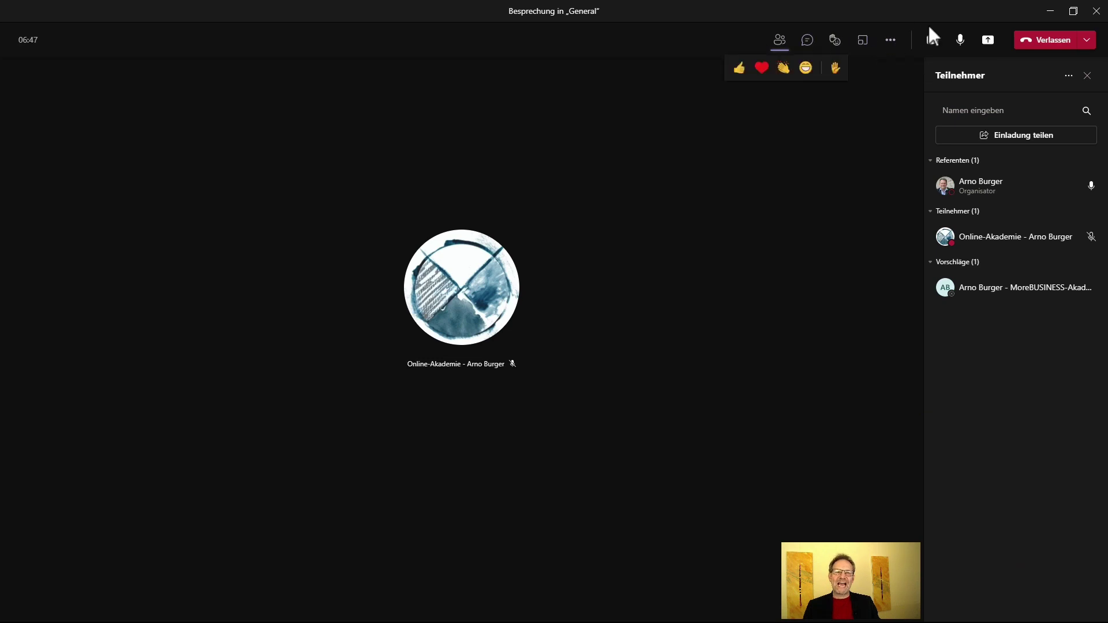
# - Open the Inhalt freigeben share panel from the meeting toolbar
pyautogui.click(990, 42)
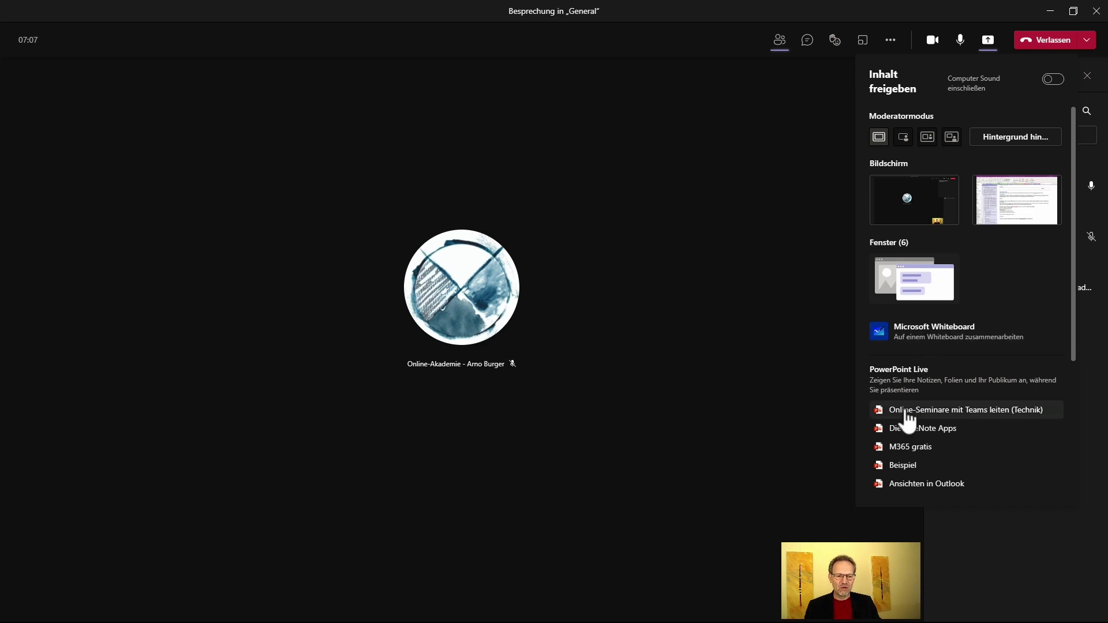
# - Present the 'Online-Seminare mit Teams leiten (Technik)' deck through PowerPoint Live
pyautogui.click(907, 417)
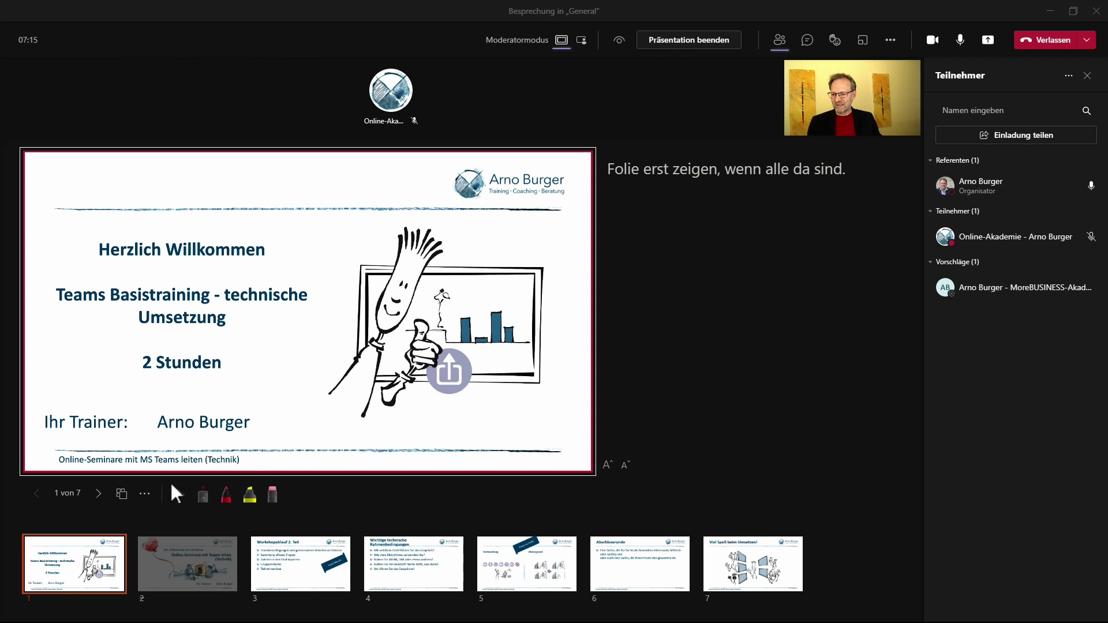
# - Sweep the laser under the heading, draw a red line under 'Umsetzung', then erase it
pyautogui.click(204, 495)
pyautogui.moveTo(98, 263); pyautogui.dragTo(264, 269)
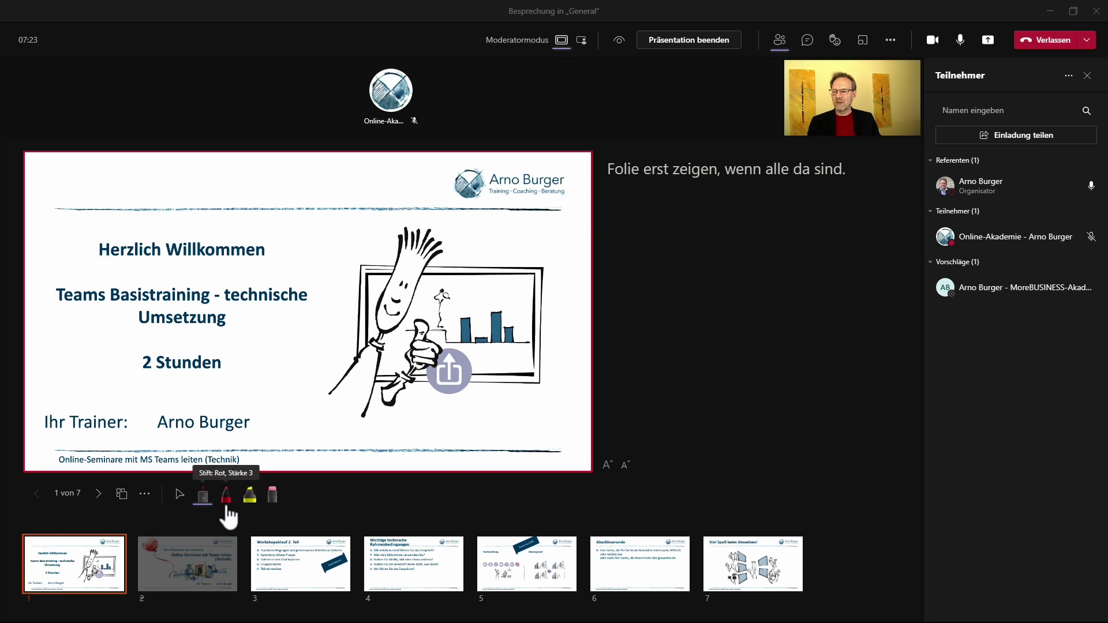
pyautogui.click(226, 500)
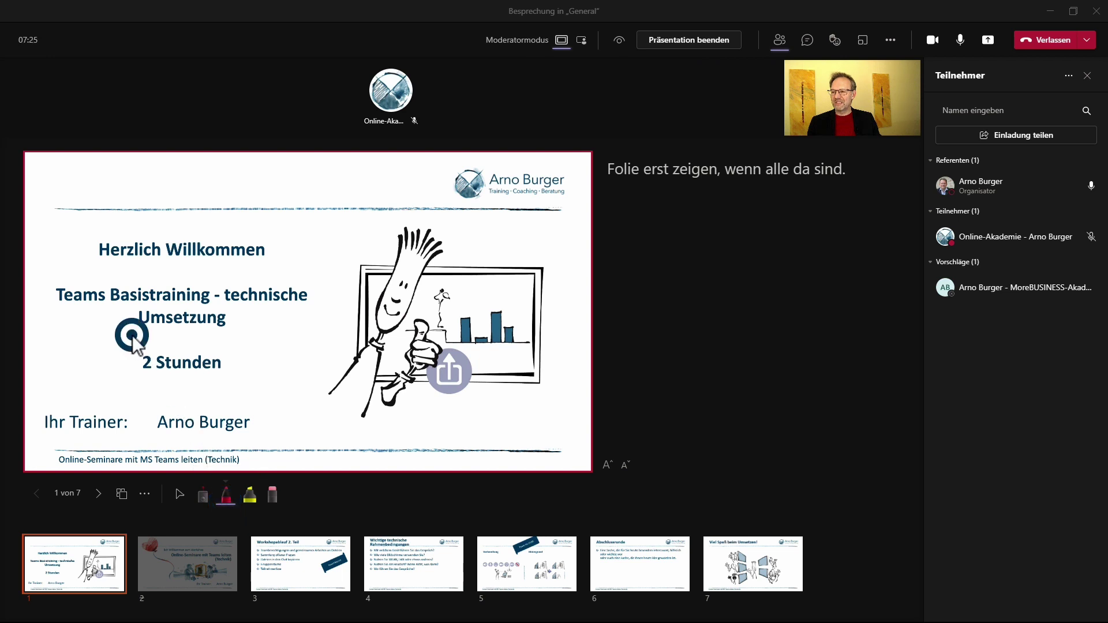
pyautogui.moveTo(132, 335); pyautogui.dragTo(231, 330)
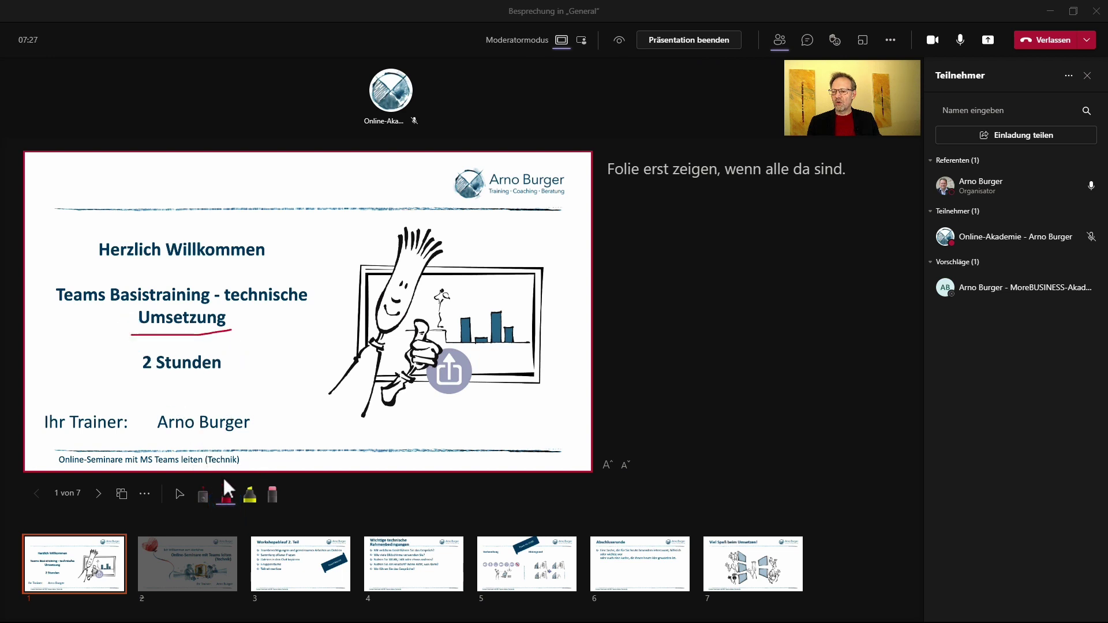
pyautogui.click(271, 501)
pyautogui.click(141, 332)
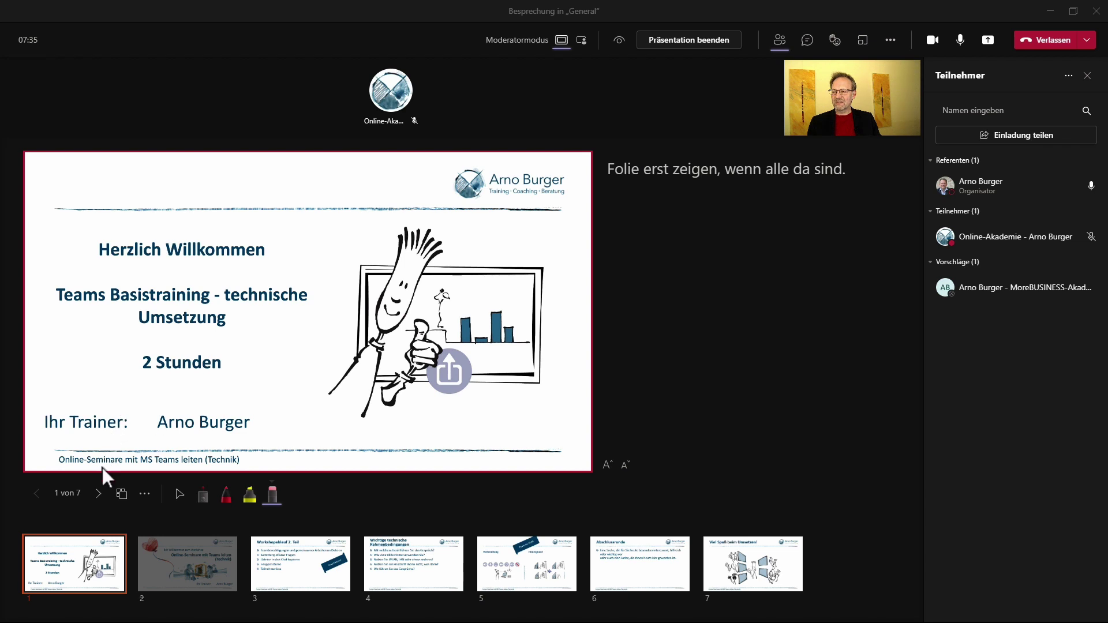
# - Flip to slide 3 and back, use the Inhalt im Vordergrund presenter layout, then stop presenting
pyautogui.click(99, 495)
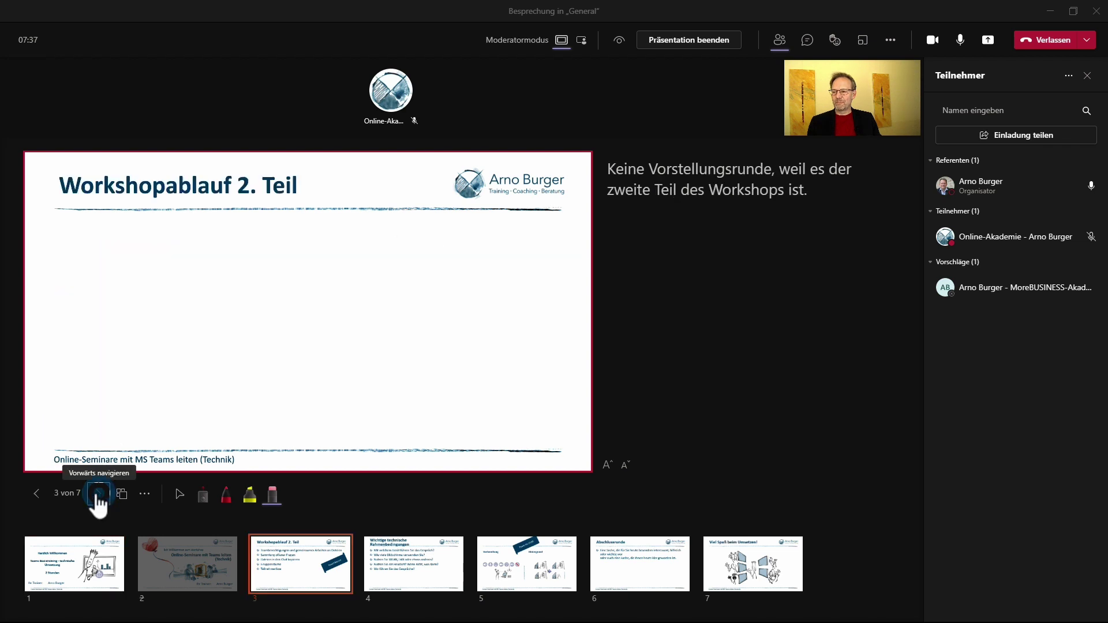
pyautogui.click(37, 494)
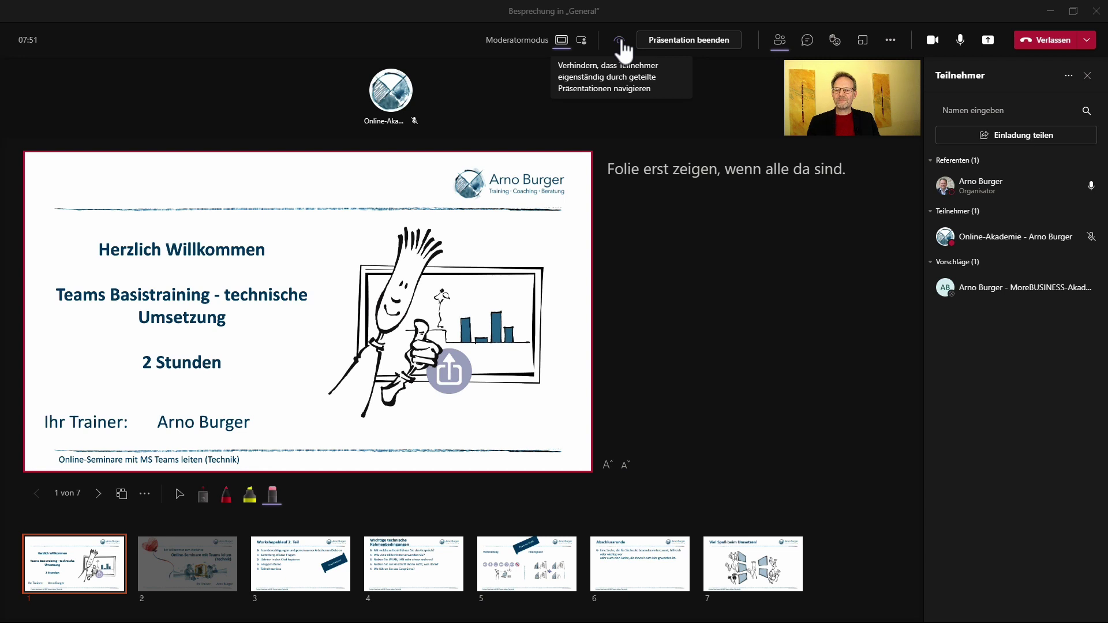
pyautogui.click(560, 44)
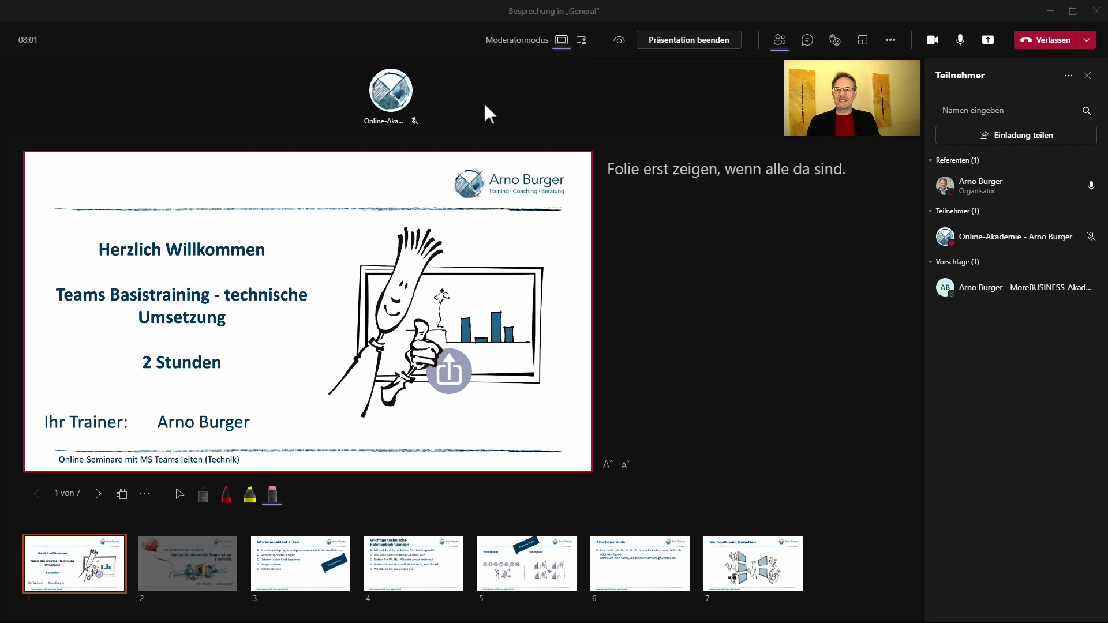
pyautogui.click(582, 46)
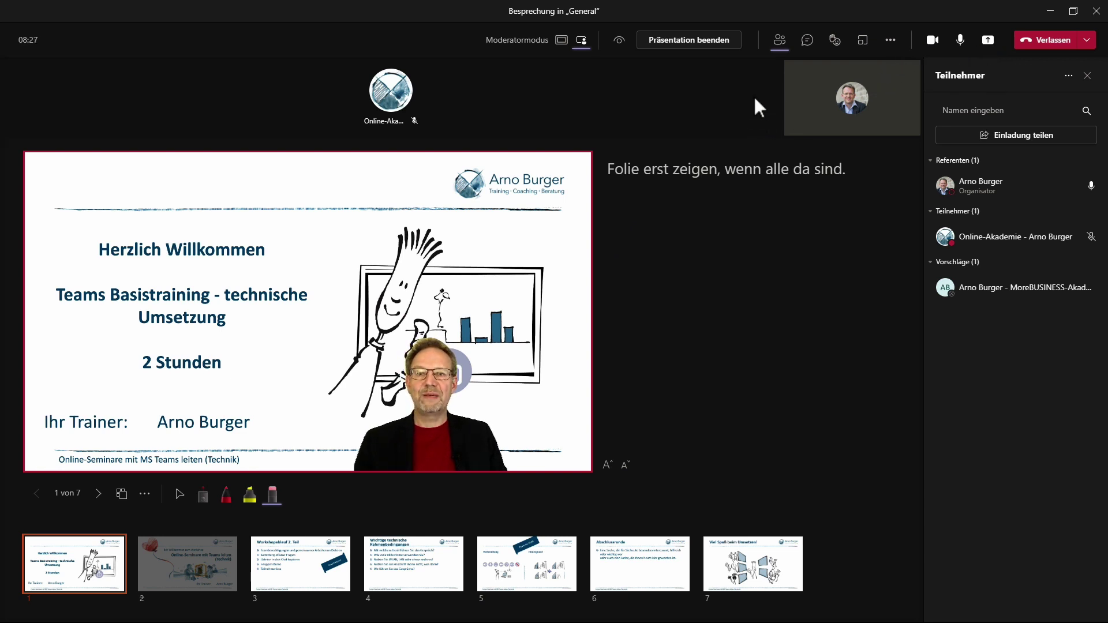
pyautogui.click(685, 41)
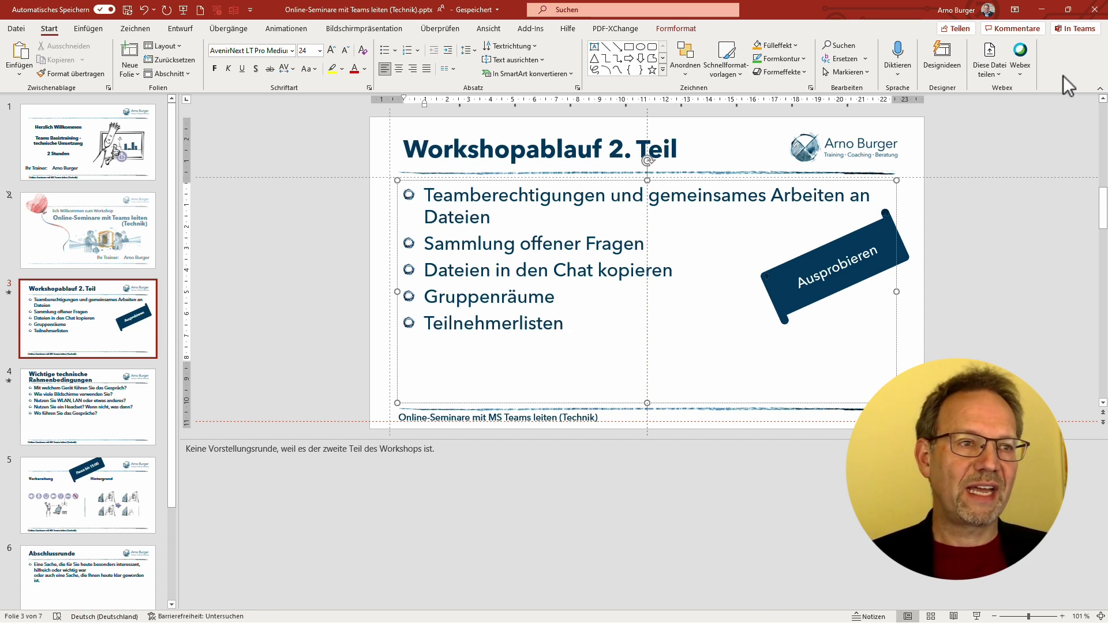
# - Send the deck from PowerPoint to the Teams meeting with the 'In Teams' button
pyautogui.click(1071, 29)
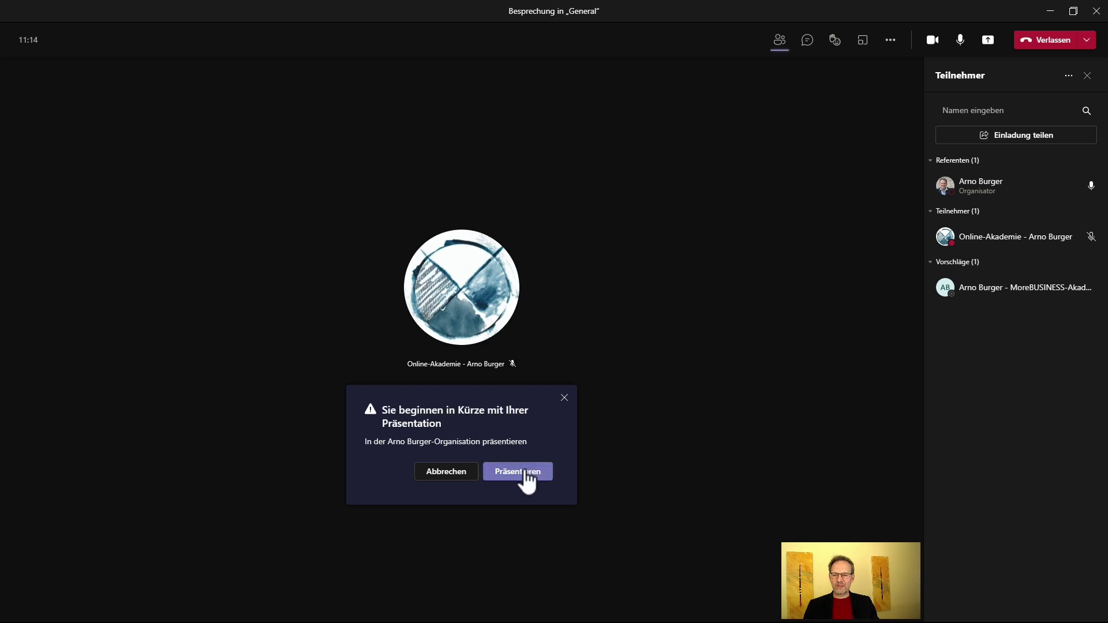
# - Confirm Präsentieren and advance to slide 3, 'Workshopablauf 2. Teil', revealing its bullets
pyautogui.click(527, 472)
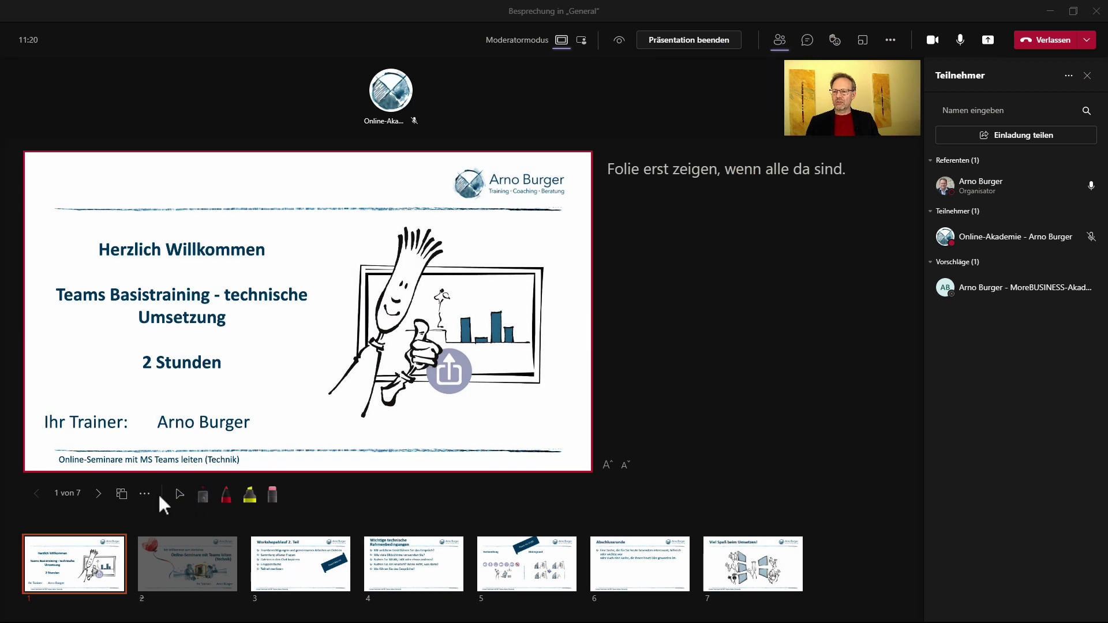
pyautogui.click(99, 495)
pyautogui.click(100, 495)
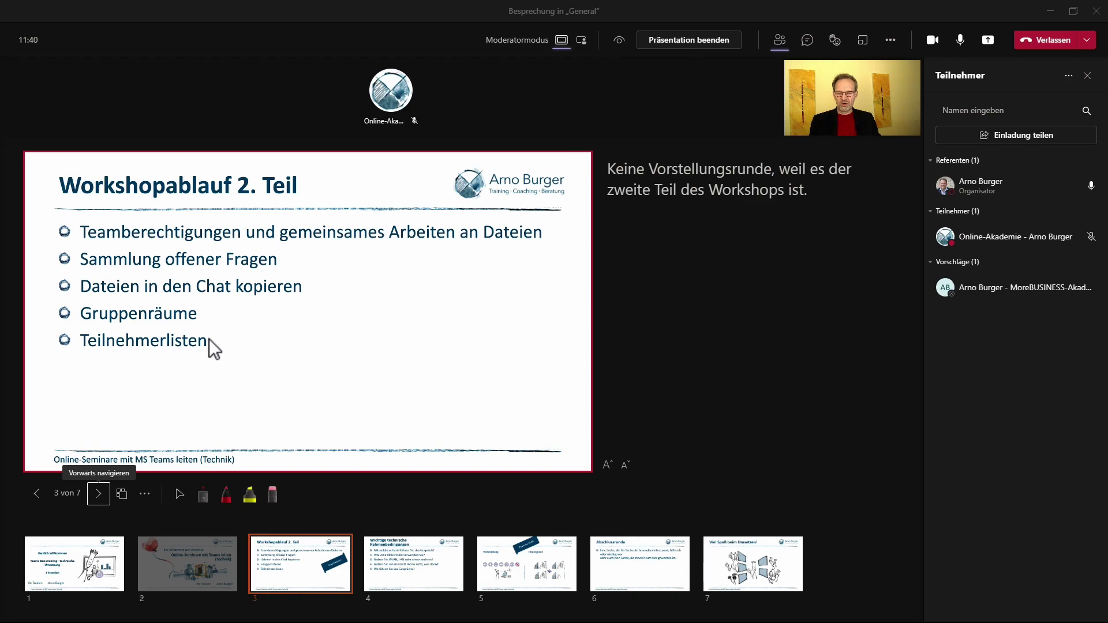
# - In PowerPoint, change 'Teilnehmerlisten' to 'Teilnehmerliste' on slide 3 and save the deck
pyautogui.hotkey('alt', 'Tab')
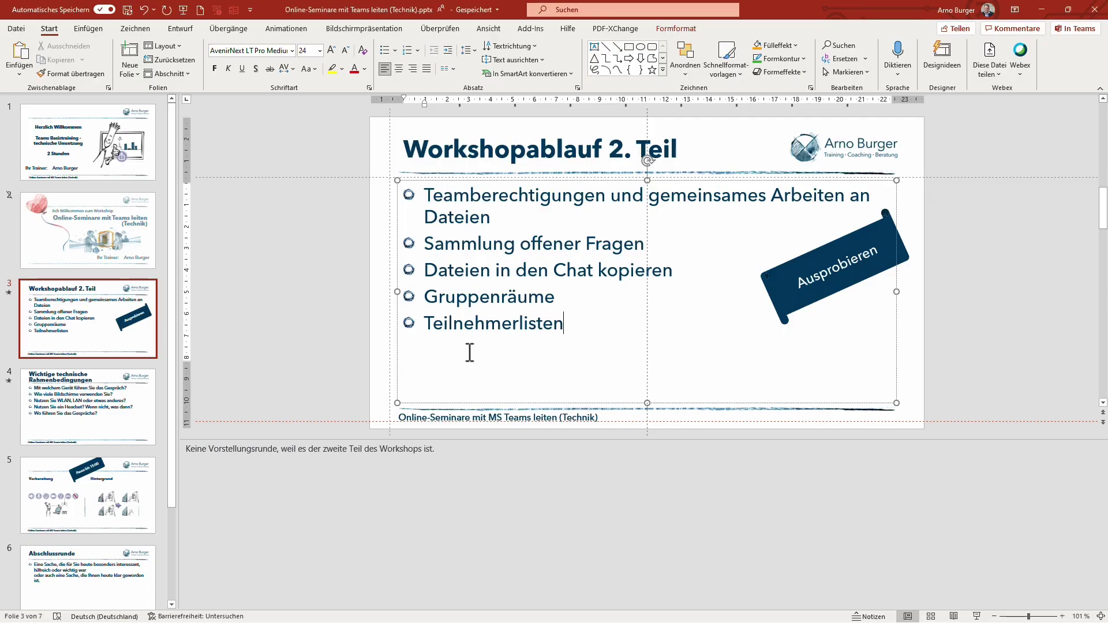
pyautogui.press('BackSpace')
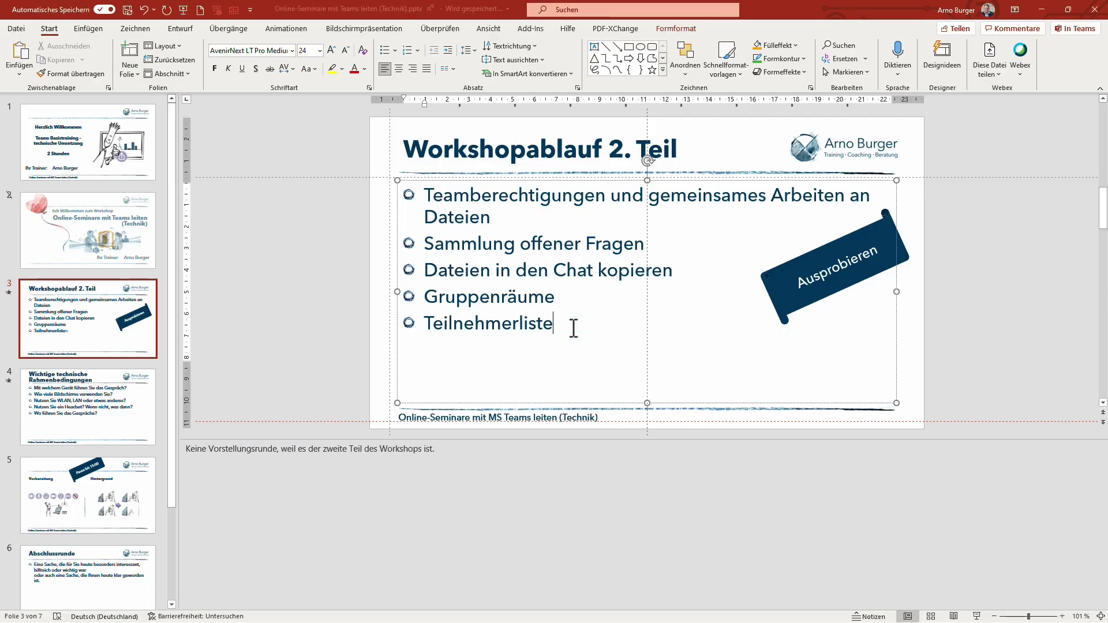
pyautogui.click(128, 12)
# - Back in Teams, step backward from slide 3 to the title slide
pyautogui.click(374, 276)
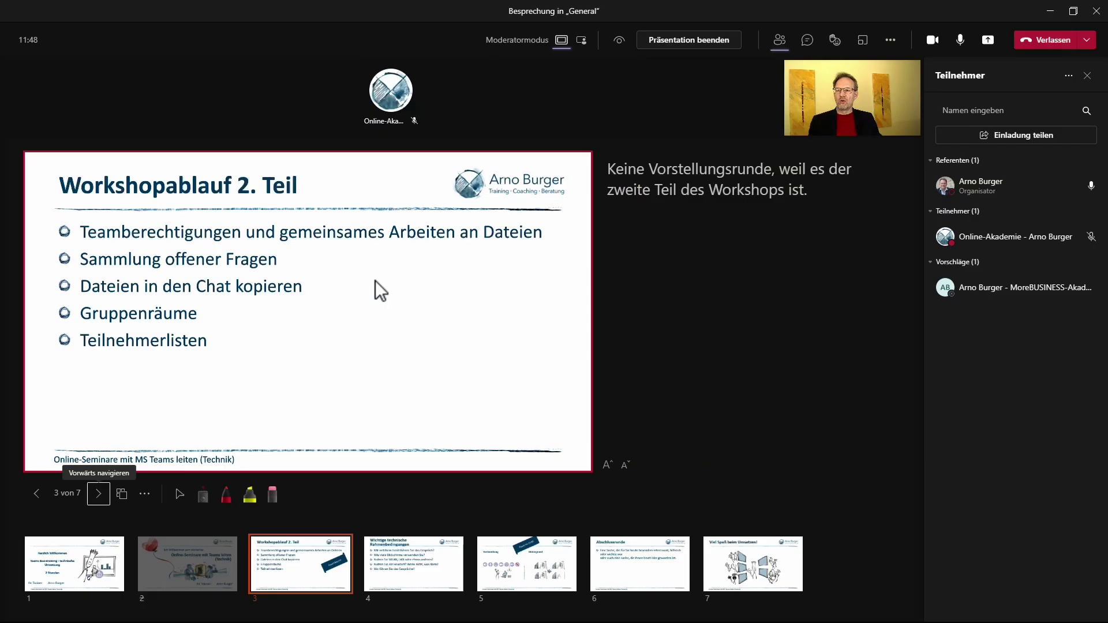
pyautogui.click(41, 496)
pyautogui.click(41, 495)
pyautogui.click(41, 495)
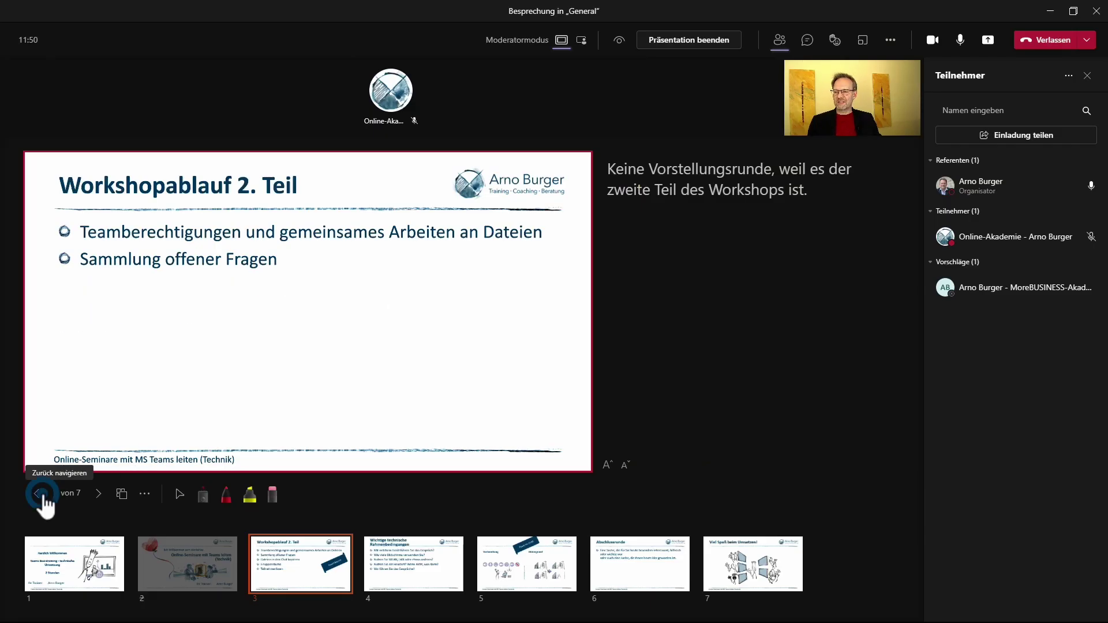
pyautogui.click(41, 495)
pyautogui.click(41, 495)
pyautogui.click(41, 495)
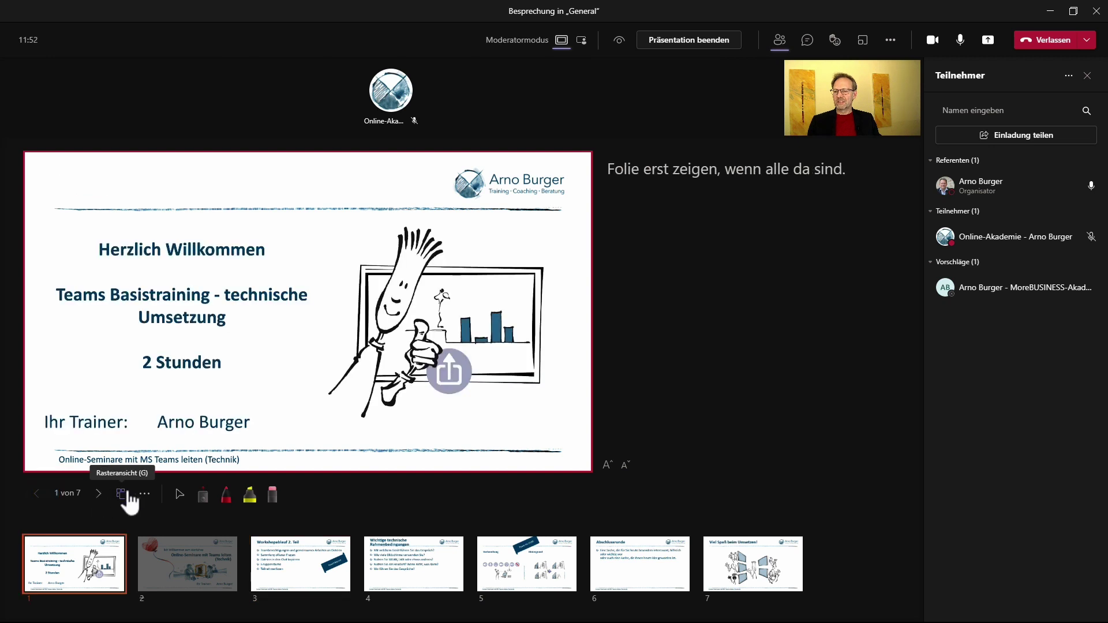
# - Step forward to slide 3 again, remove the Ausprobieren banner, and return to PowerPoint
pyautogui.click(100, 493)
pyautogui.click(99, 494)
pyautogui.click(100, 494)
pyautogui.click(99, 494)
pyautogui.click(100, 493)
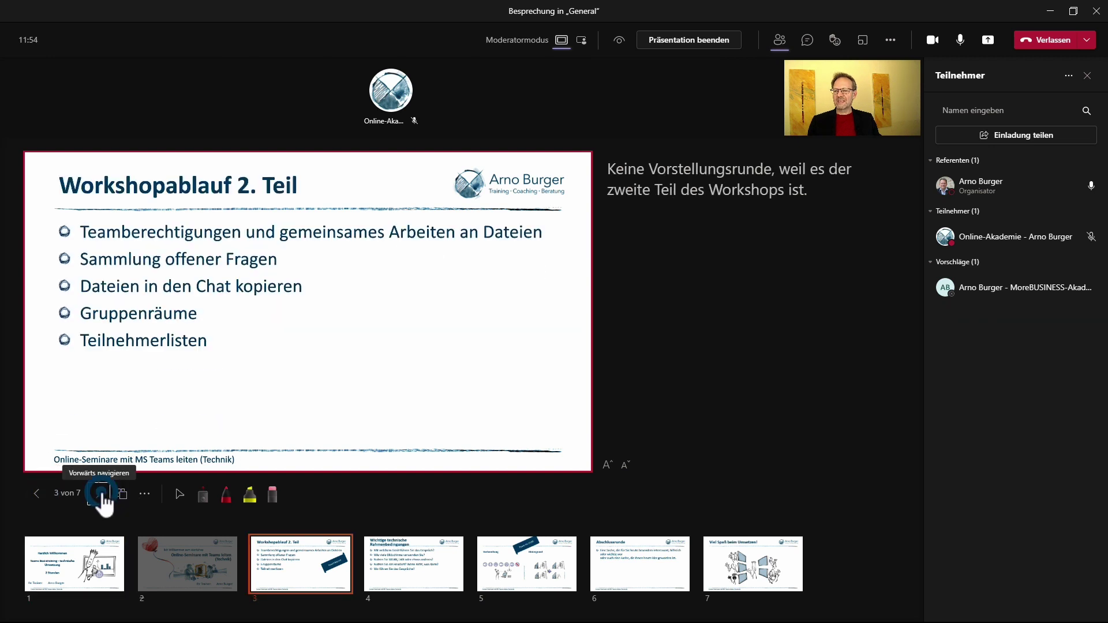
pyautogui.click(100, 493)
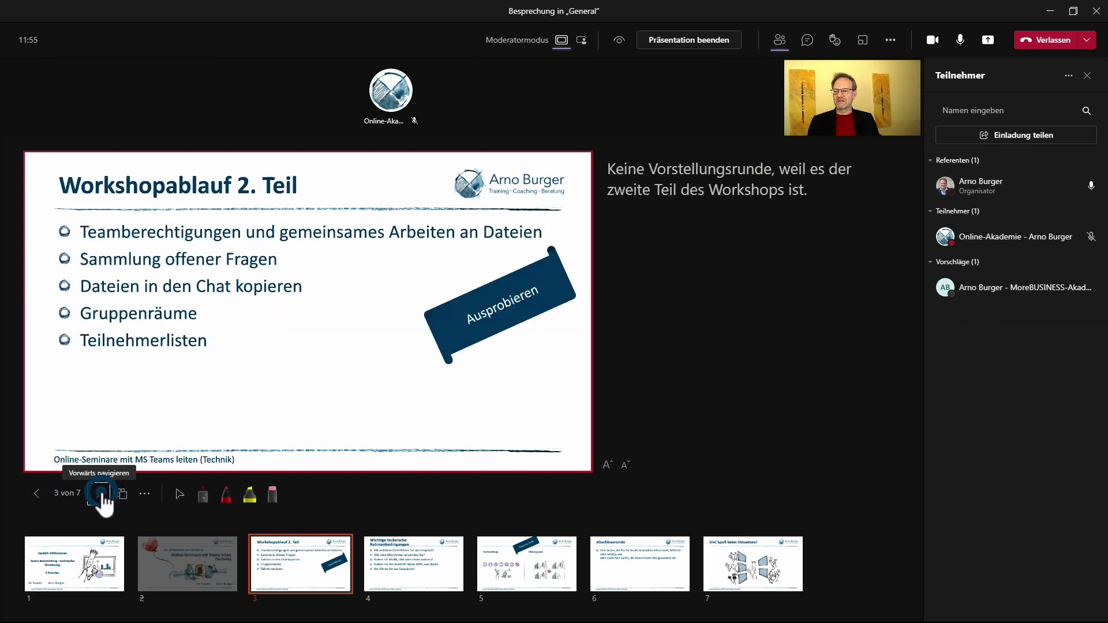
pyautogui.click(38, 494)
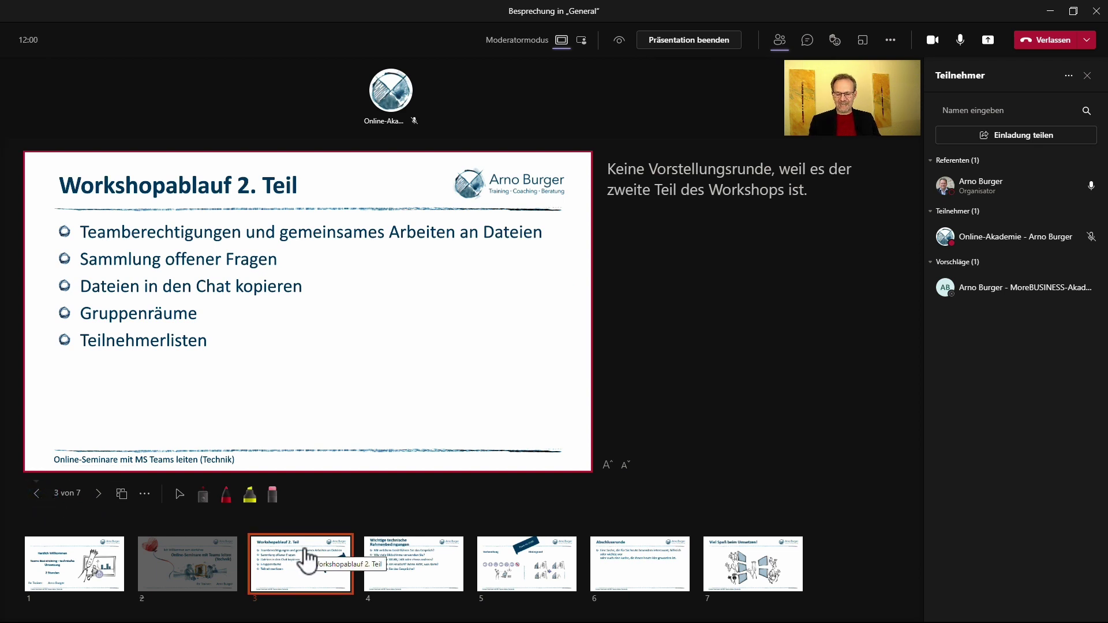
pyautogui.hotkey('alt', 'Tab')
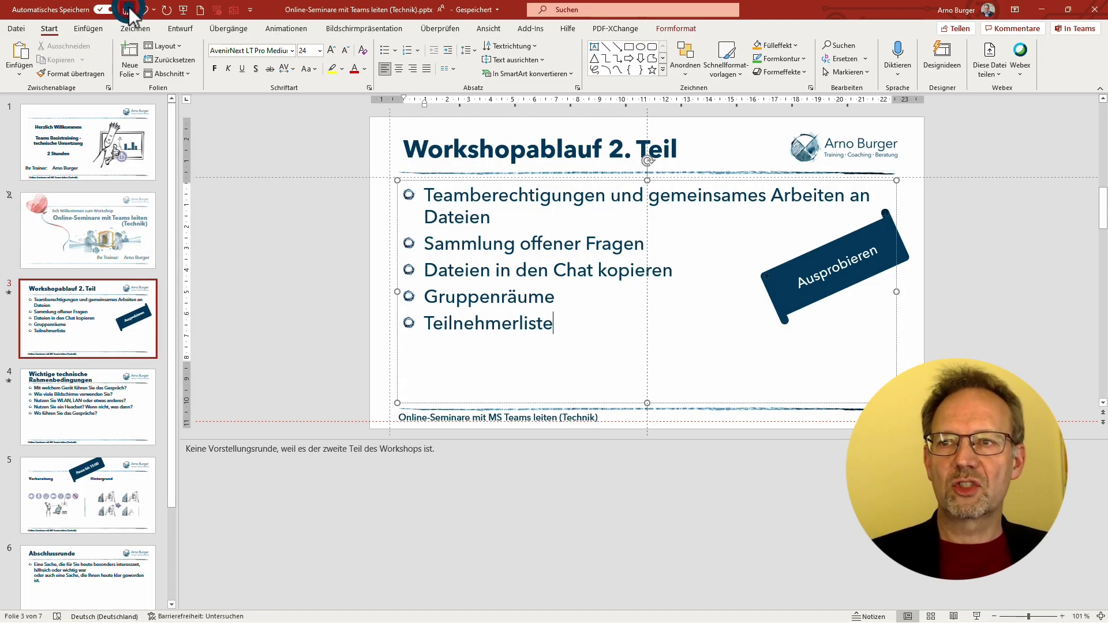
# - Re-send the edited deck to Teams with 'In Teams' and confirm Präsentieren
pyautogui.click(1077, 30)
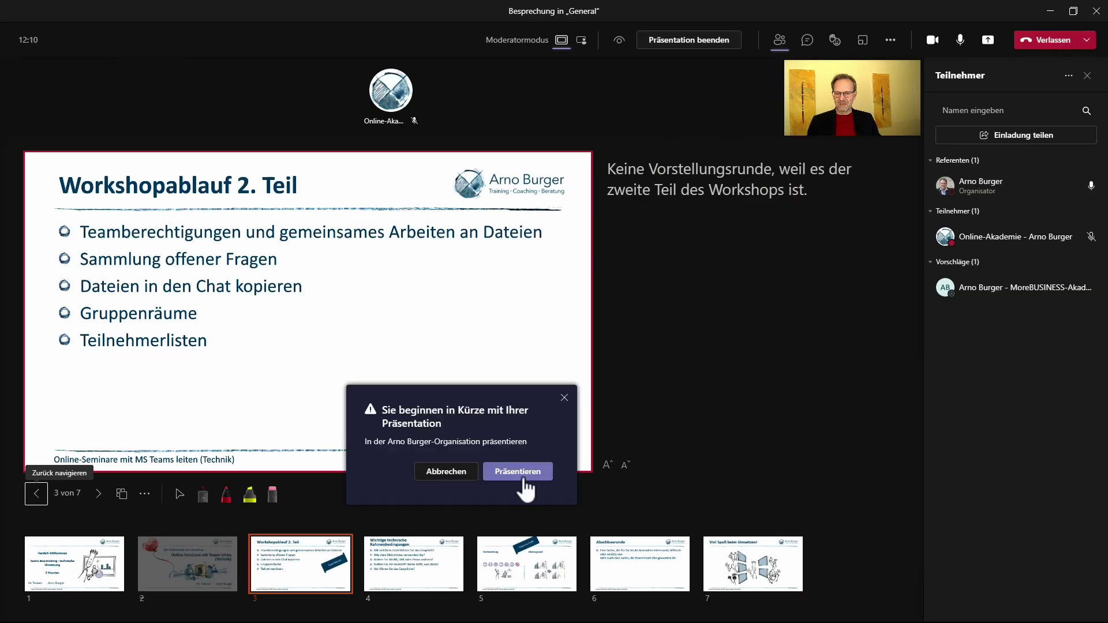
pyautogui.click(517, 472)
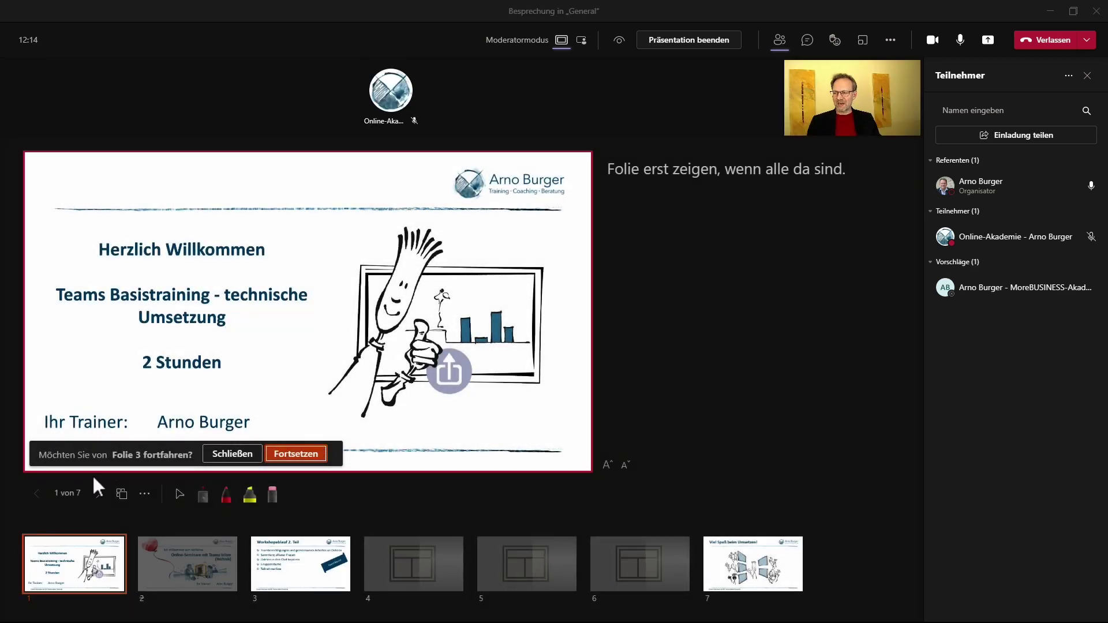
# - Resume on slide 3 and reveal all five bullets, ending with the corrected 'Teilnehmerliste'
pyautogui.click(297, 460)
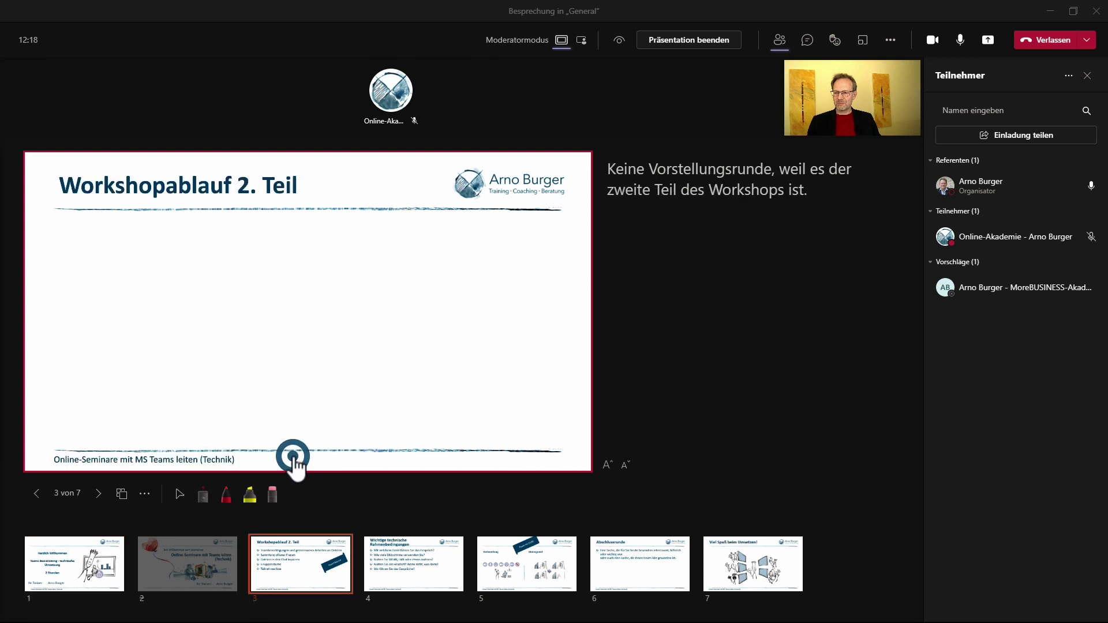
pyautogui.click(243, 366)
pyautogui.click(243, 366)
pyautogui.click(243, 366)
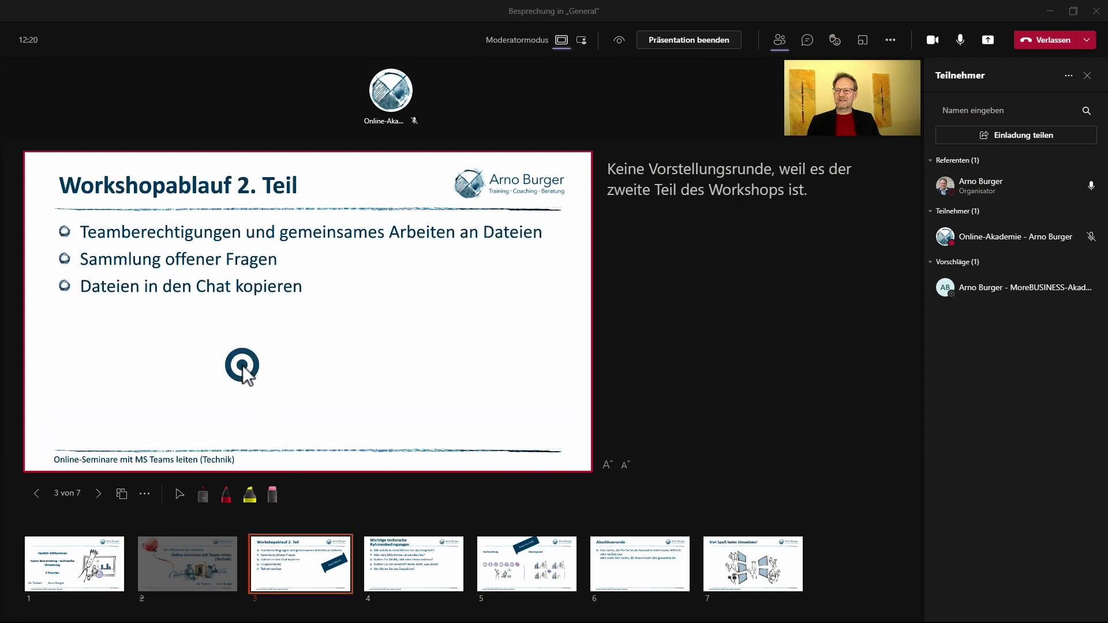
pyautogui.click(243, 367)
pyautogui.click(243, 366)
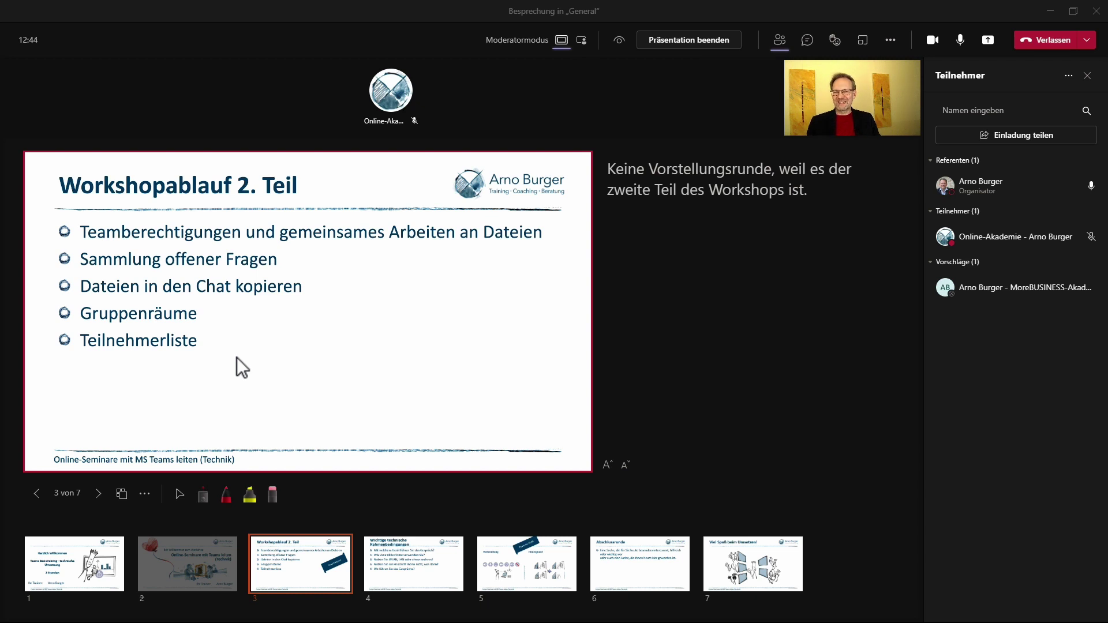
pyautogui.click(893, 42)
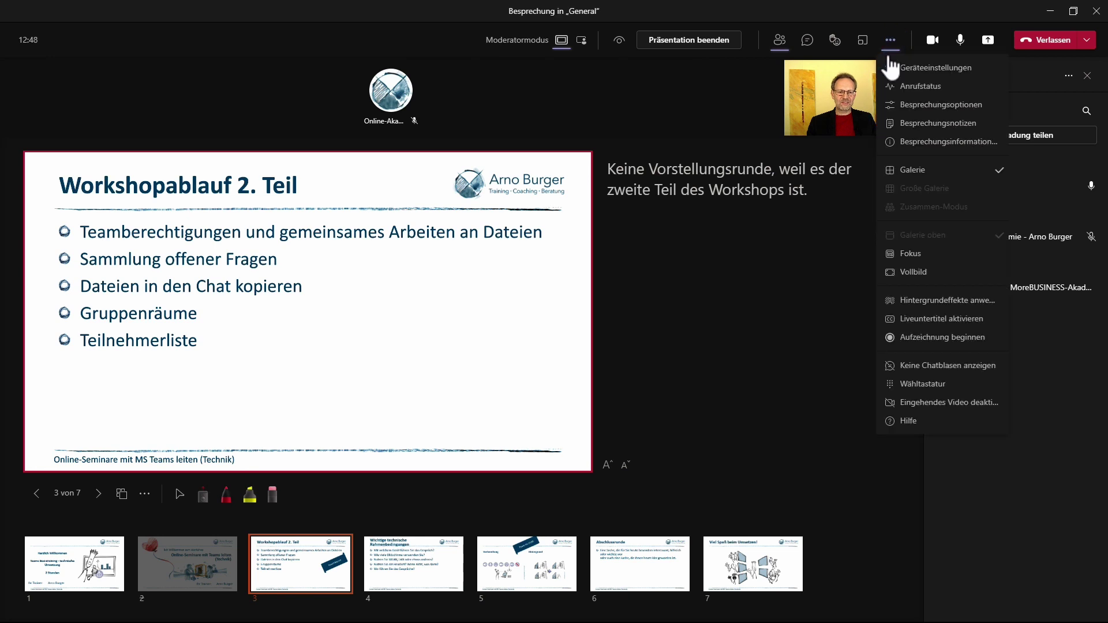
# - Turn on live captions with 'Liveuntertitel aktivieren', transcribing speech in English (US)
pyautogui.click(918, 323)
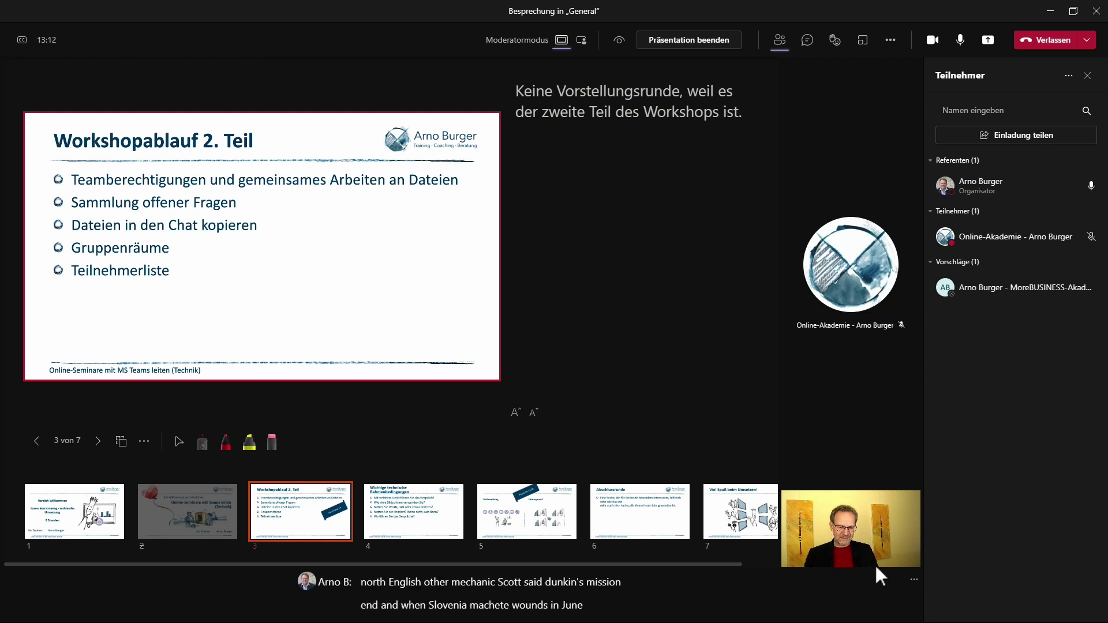
pyautogui.click(913, 580)
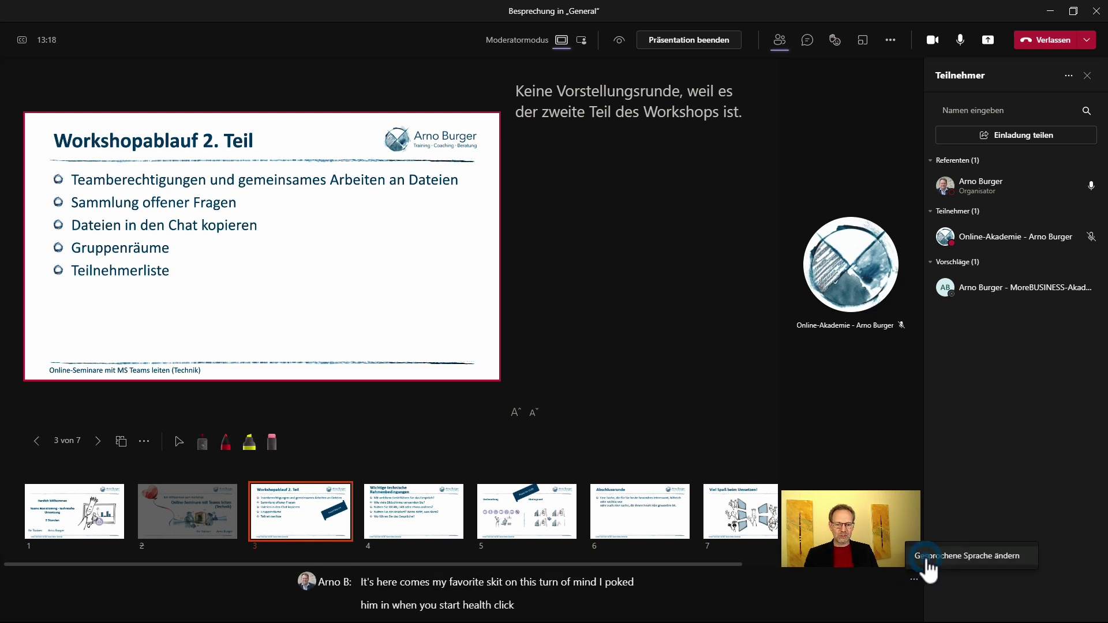
# - Change the captions' spoken language to Deutsch (Deutschland) and confirm with Bestätigen
pyautogui.click(927, 558)
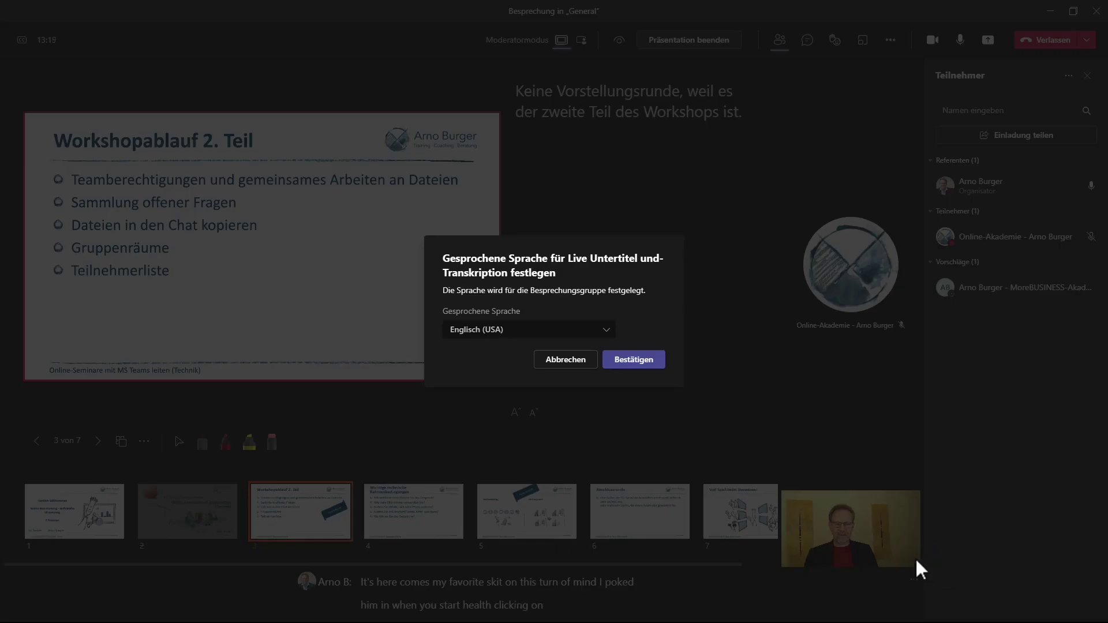
pyautogui.click(509, 338)
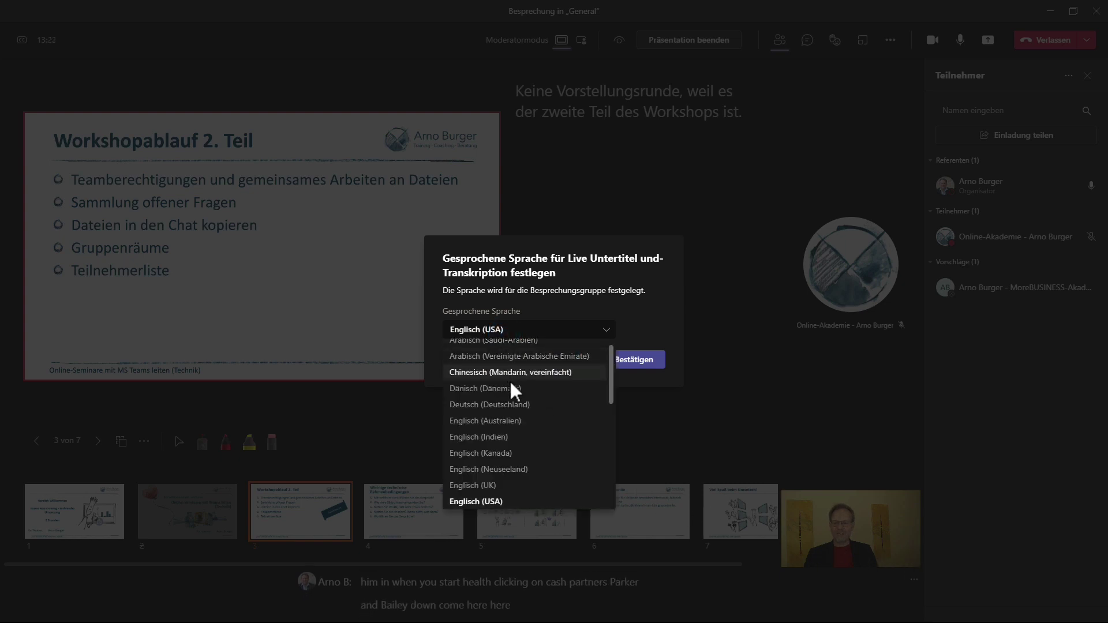
pyautogui.click(508, 404)
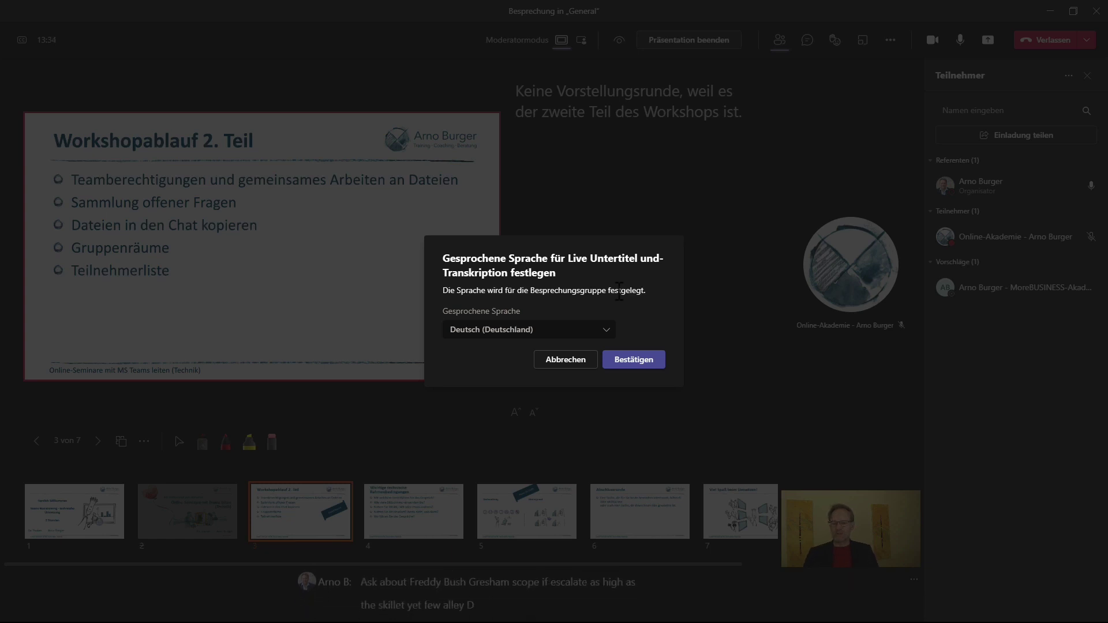
pyautogui.click(634, 363)
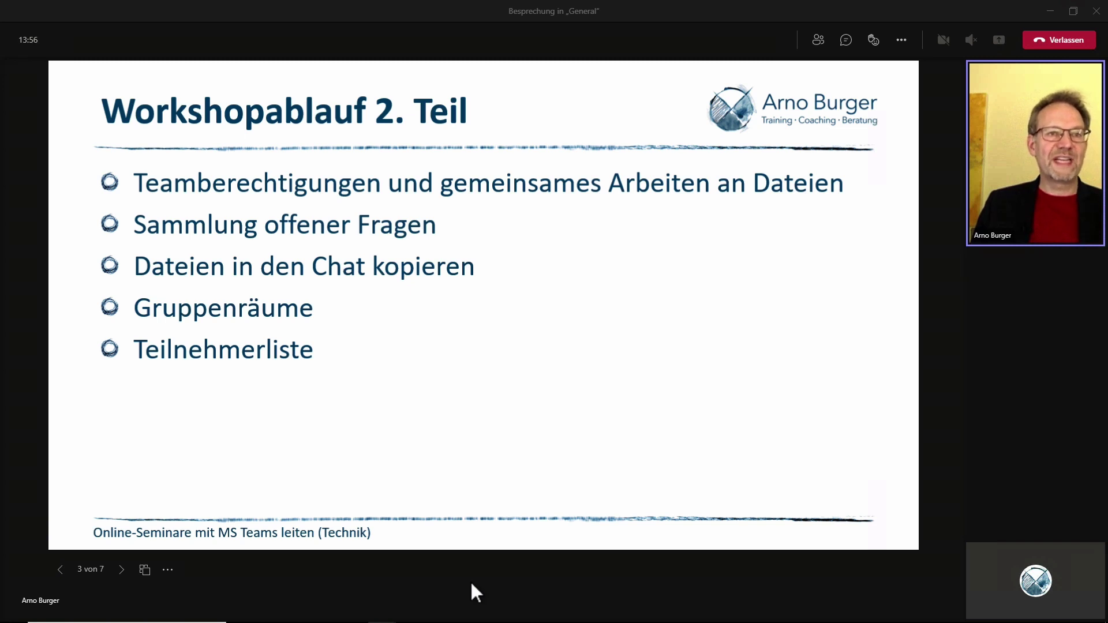
# - Enable live captions on the attendee's side via 'Liveuntertitel aktivieren' and check the caption options
pyautogui.click(901, 41)
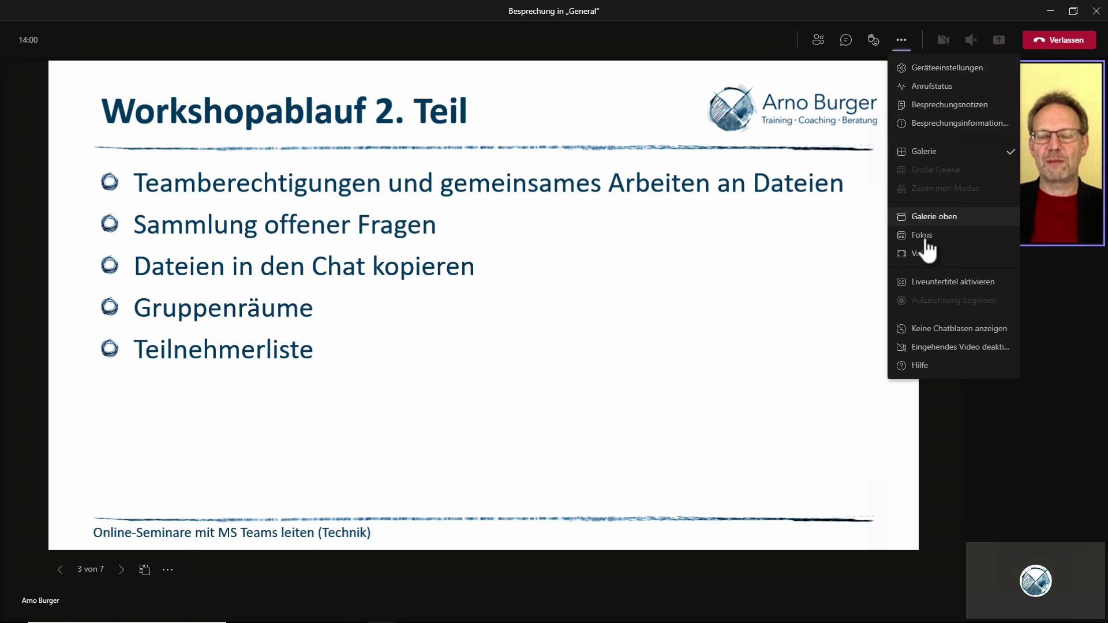
pyautogui.click(924, 281)
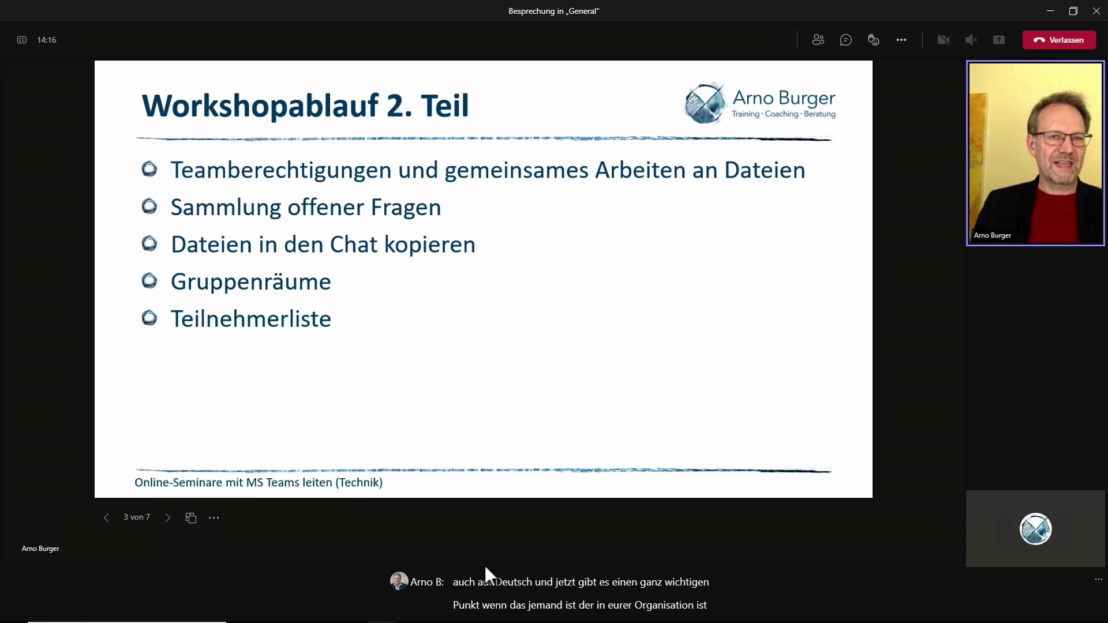
pyautogui.click(1091, 584)
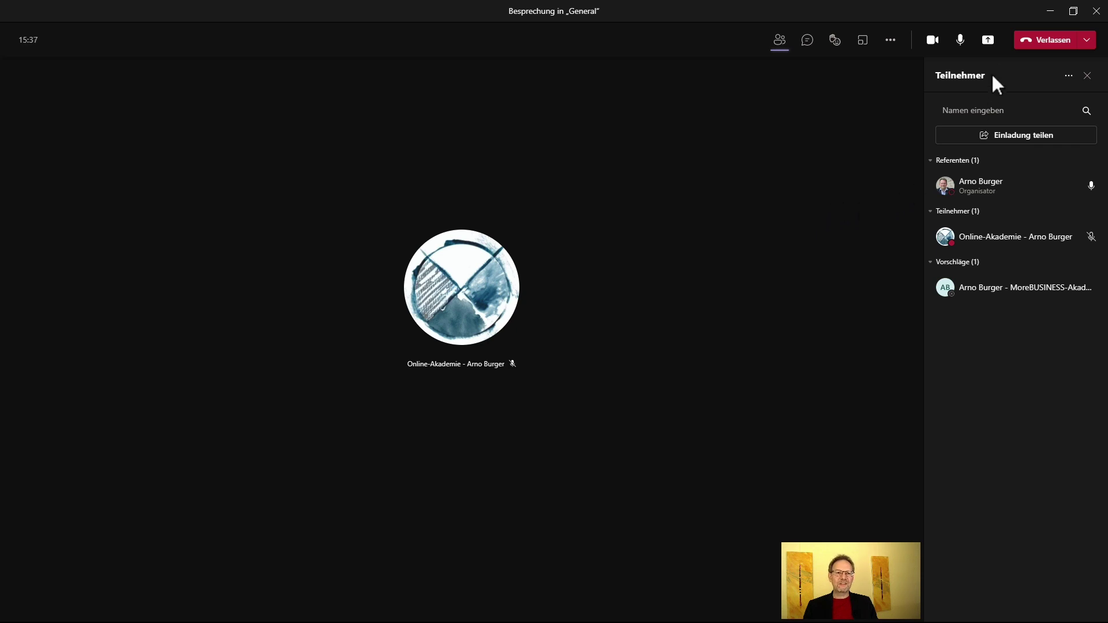
# - Pick the Reporter presenter mode and list the six open windows available to share
pyautogui.click(990, 41)
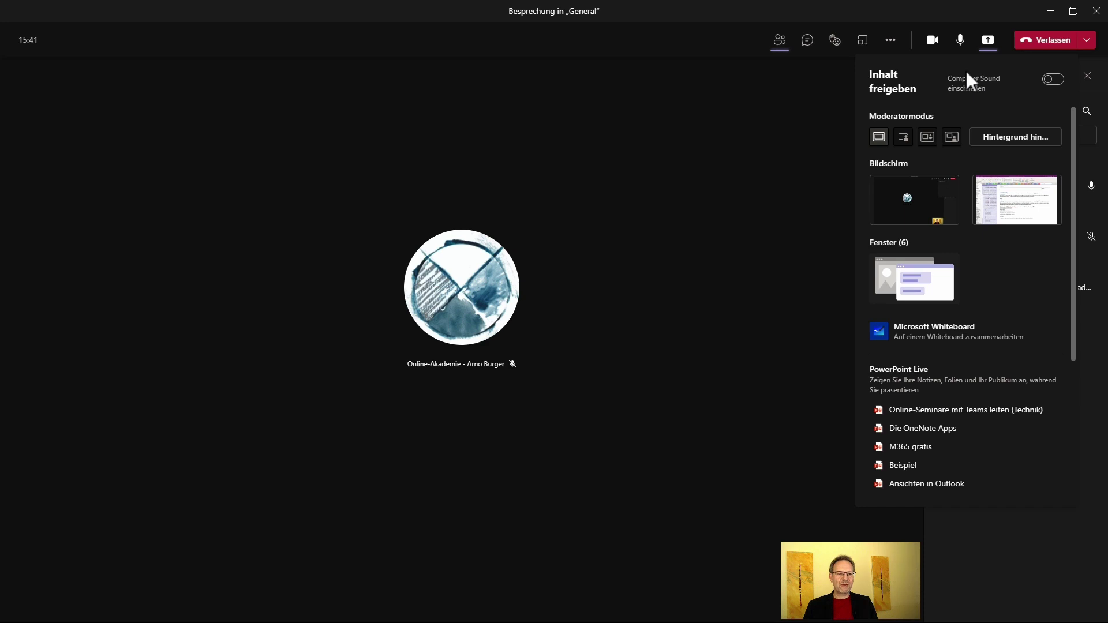
pyautogui.click(952, 139)
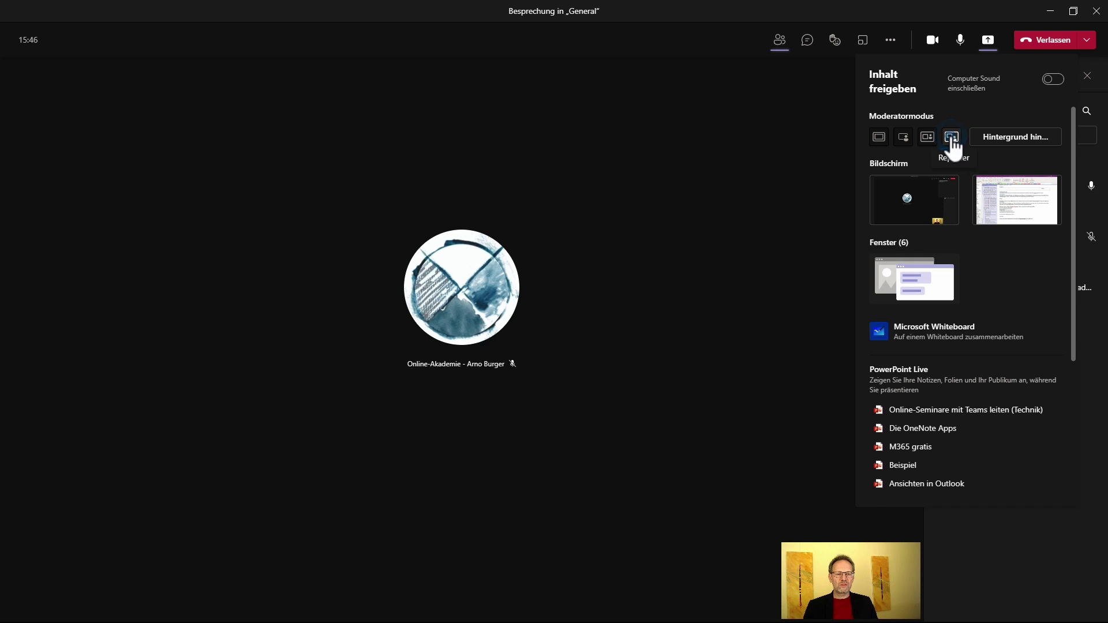
pyautogui.click(998, 141)
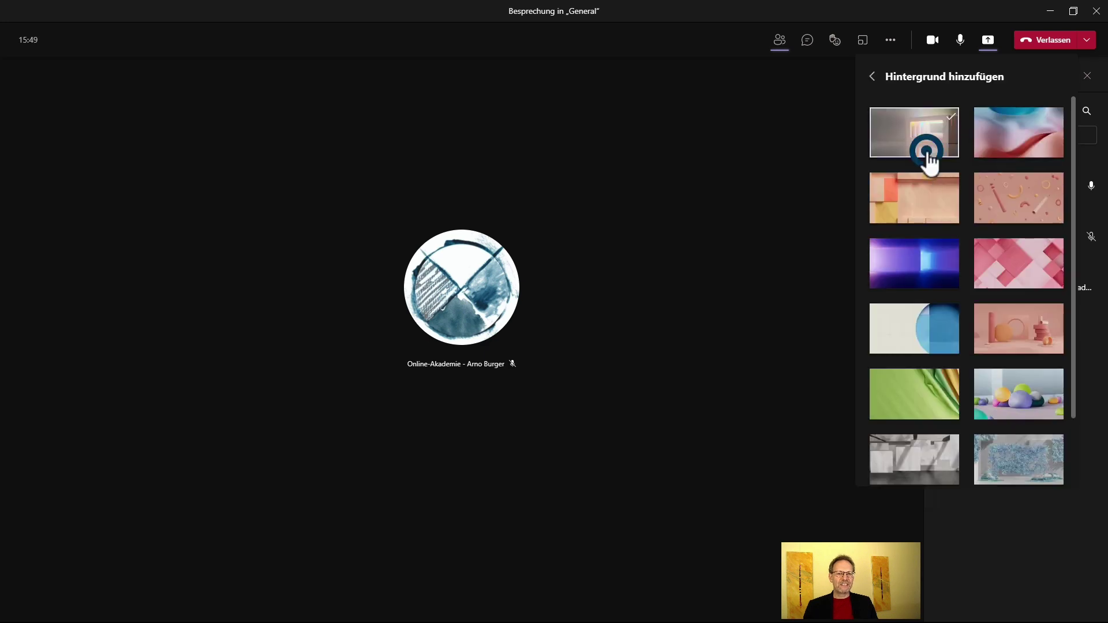
pyautogui.click(873, 77)
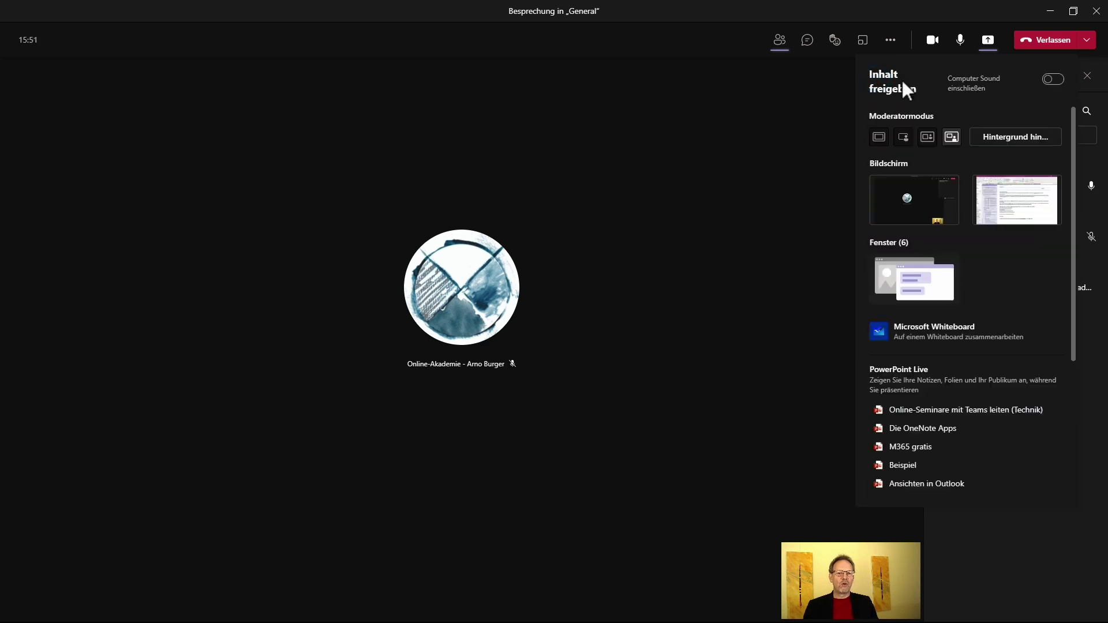
pyautogui.click(906, 280)
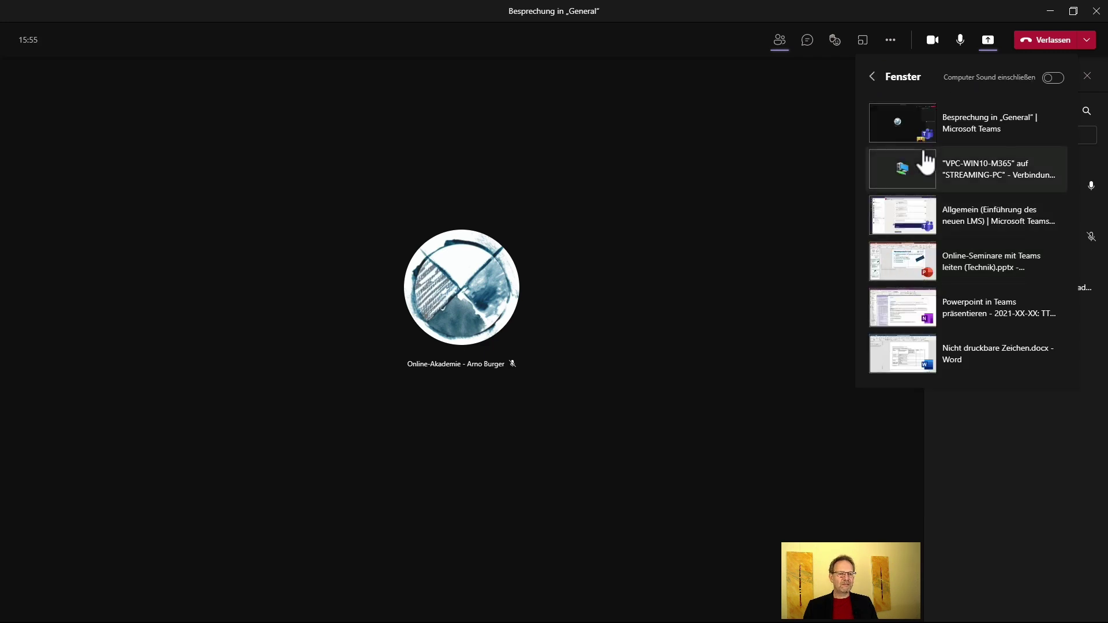
# - Share the 'Nicht druckbare Zeichen.docx' Word window in Reporter mode, moving the mini meeting window aside
pyautogui.click(916, 353)
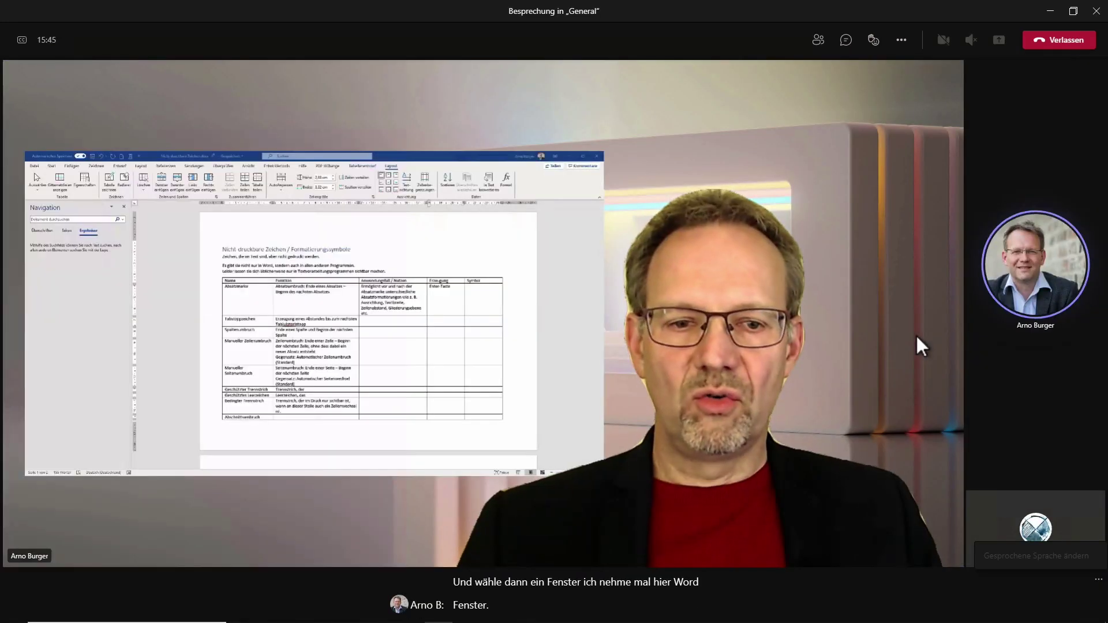
pyautogui.click(989, 399)
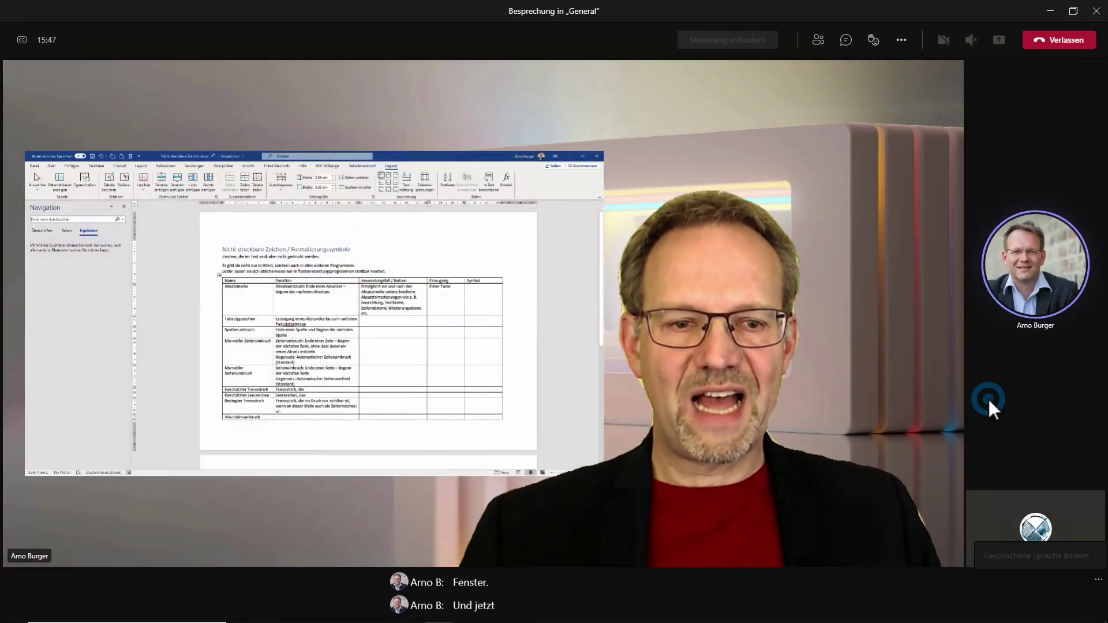
pyautogui.moveTo(850, 305); pyautogui.dragTo(565, 213)
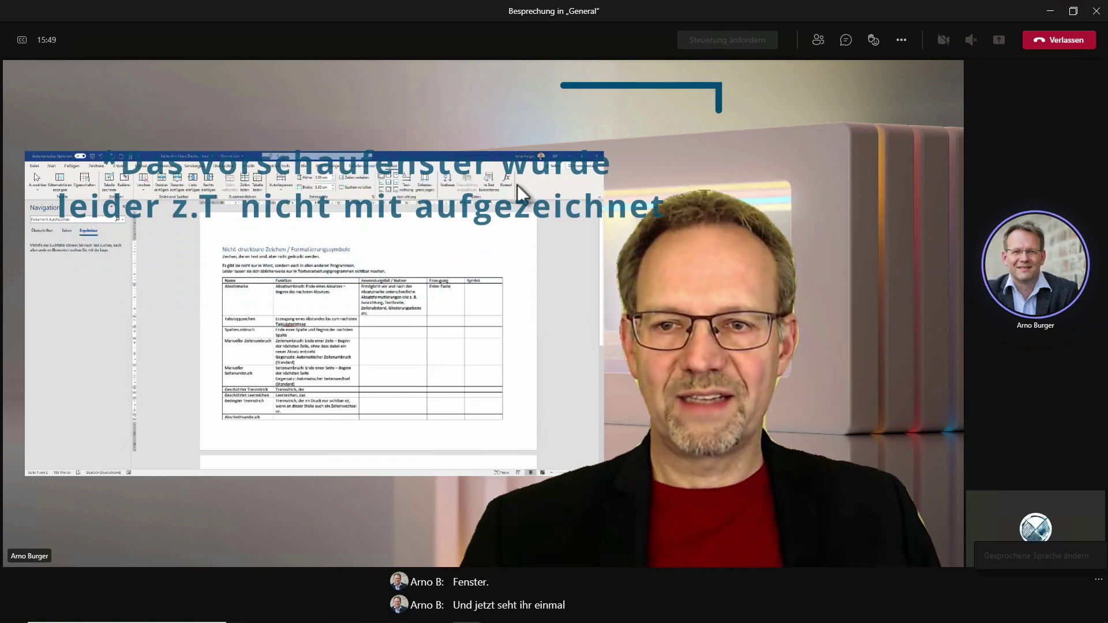